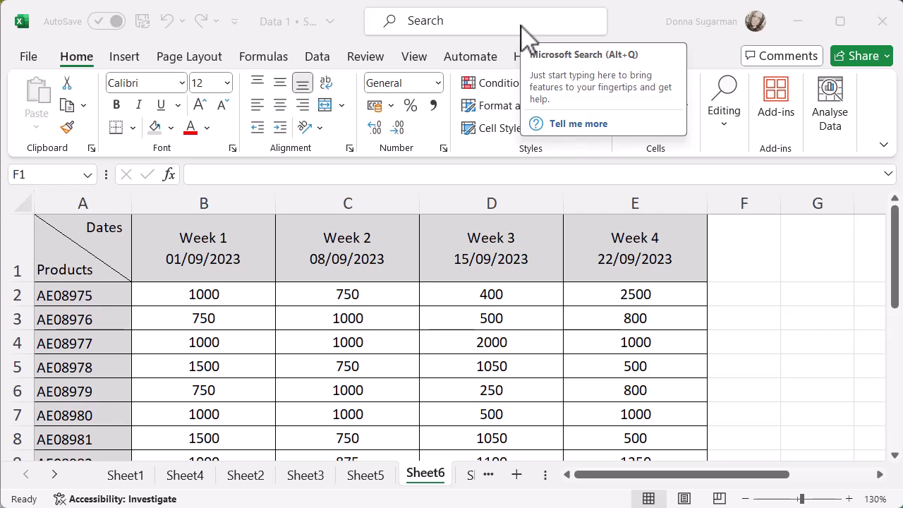
- Browse Sheet1, Sheet4, Sheet2, Sheet3, Sheet5 and Sheet6, then return to Sheet2's order table
{"action": "left_click", "coordinate": [126, 475]}
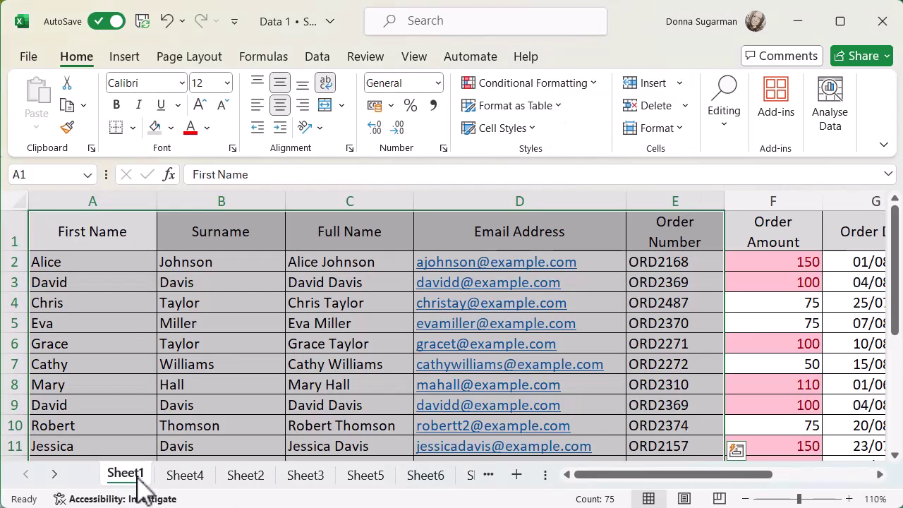
{"action": "left_click", "coordinate": [185, 477]}
{"action": "left_click", "coordinate": [230, 482]}
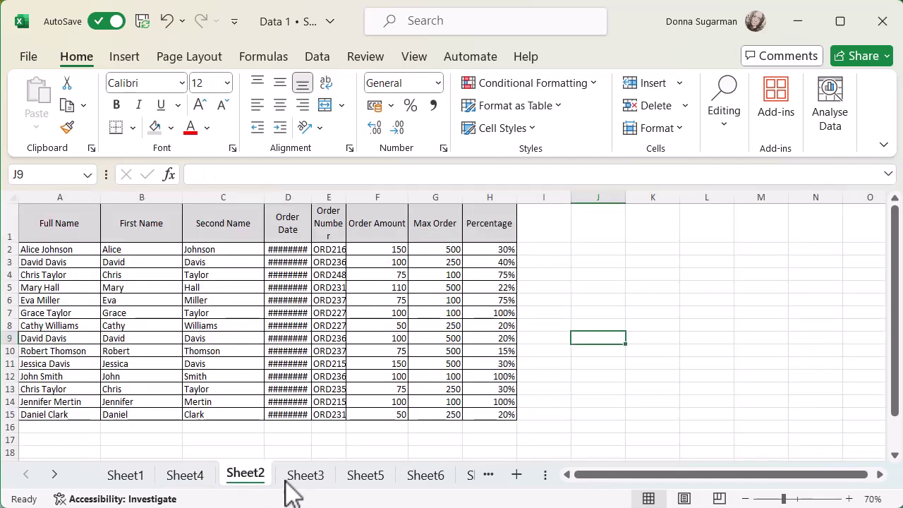
{"action": "left_click", "coordinate": [302, 484]}
{"action": "left_click", "coordinate": [365, 487]}
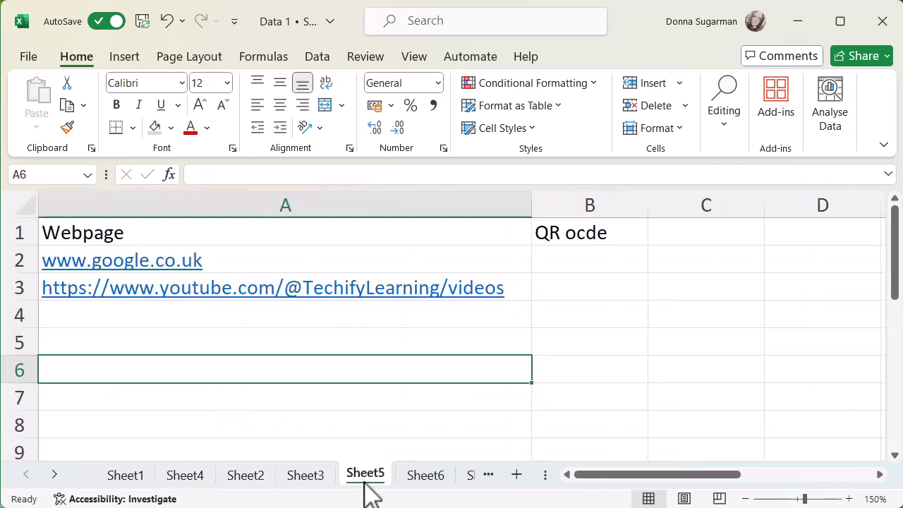
{"action": "left_click", "coordinate": [416, 483]}
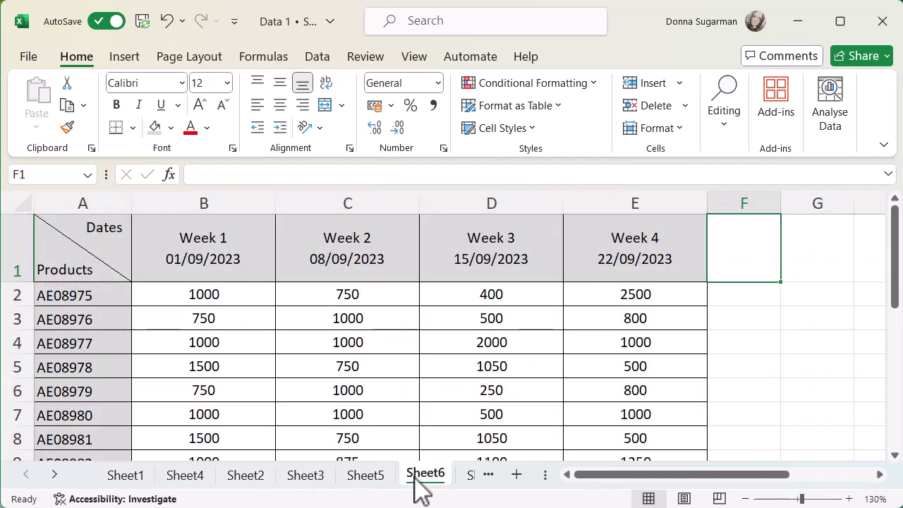
{"action": "left_click", "coordinate": [247, 476]}
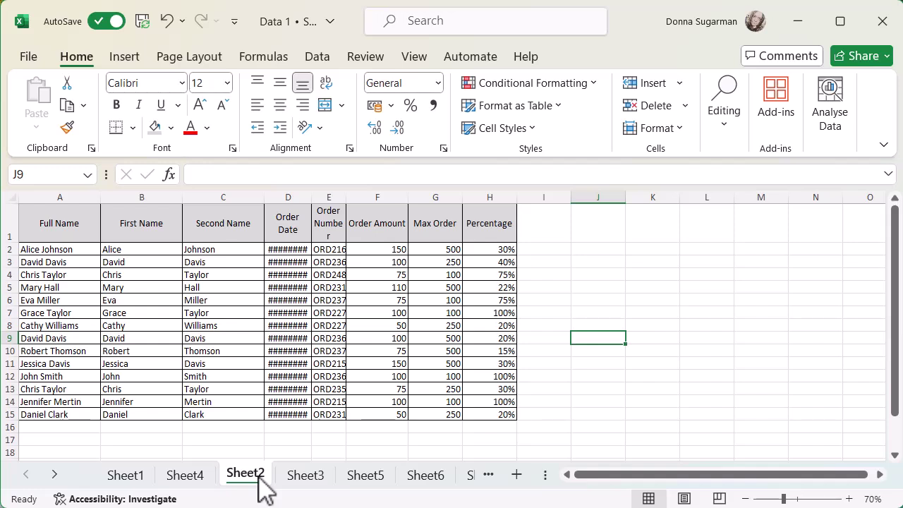
- Hide Sheet2 from its tab menu, then restore it through Unhide from Sheet3's tab
{"action": "right_click", "coordinate": [263, 487]}
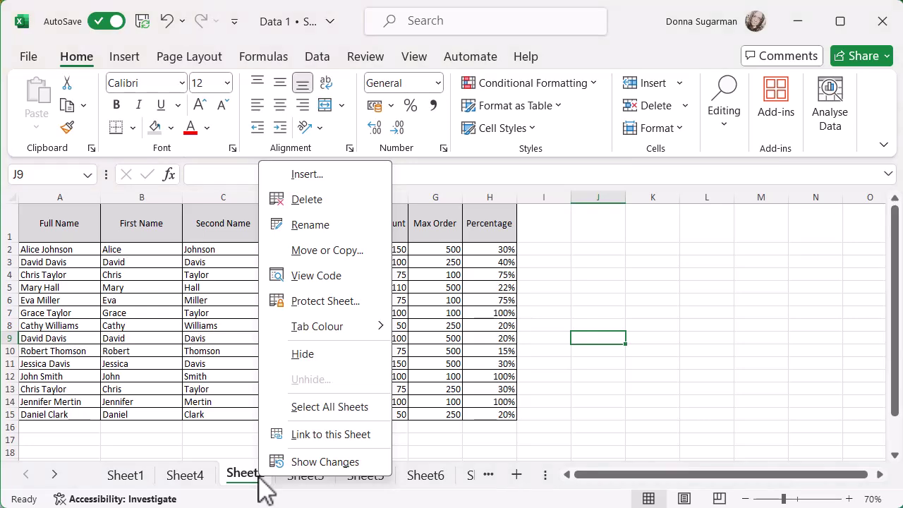
{"action": "left_click", "coordinate": [328, 361]}
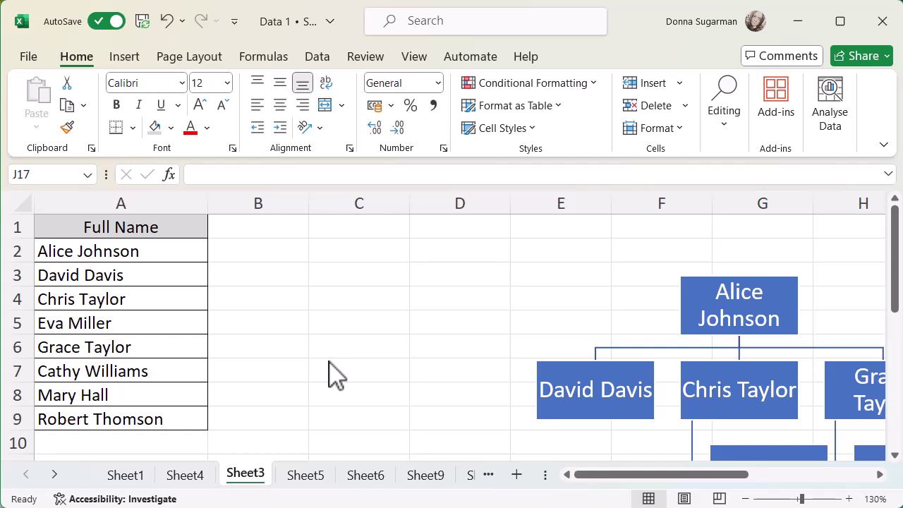
{"action": "right_click", "coordinate": [244, 474]}
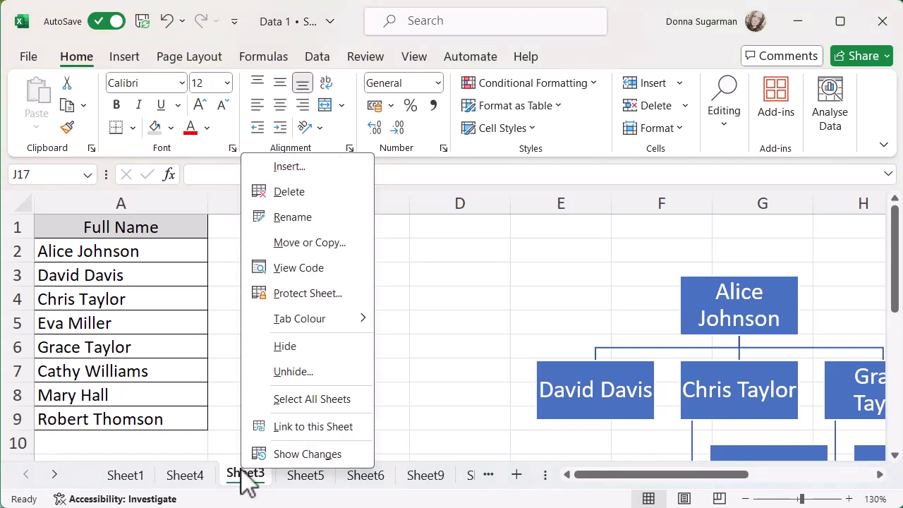
{"action": "left_click", "coordinate": [293, 372]}
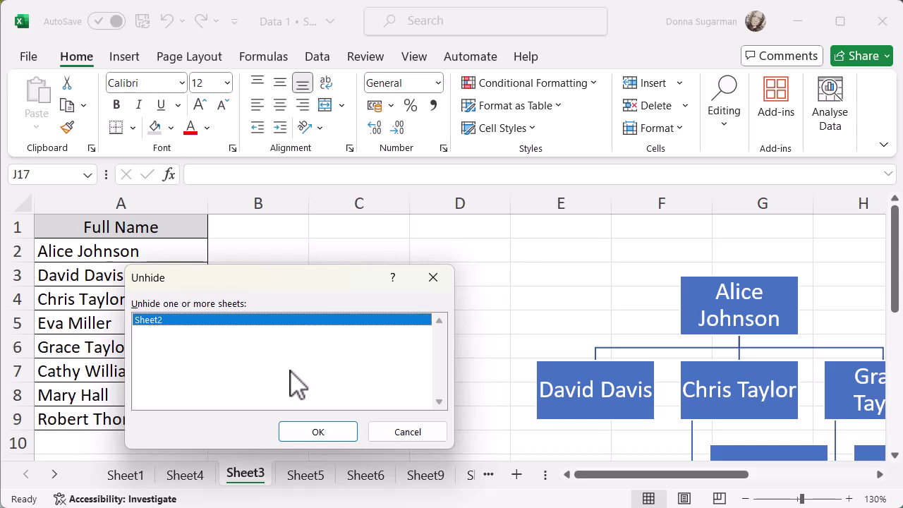
{"action": "left_click", "coordinate": [318, 433]}
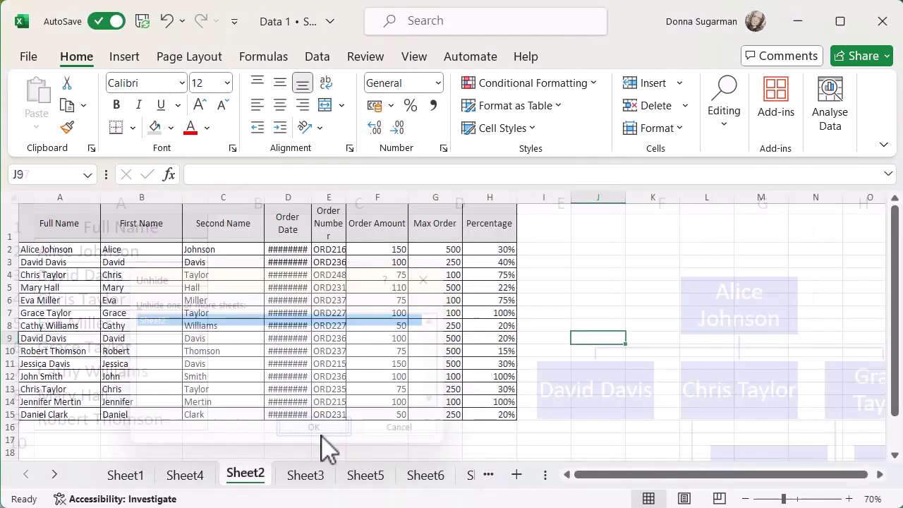
- Hide grouped Sheet2 and Sheet3, then unhide only Sheet3 from Sheet9's tab menu
{"action": "right_click", "coordinate": [305, 487]}
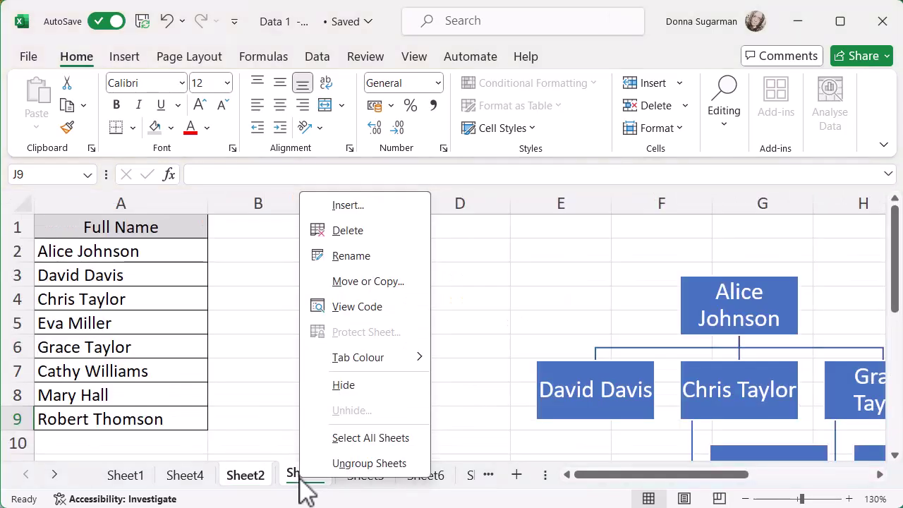
{"action": "key", "text": "Escape"}
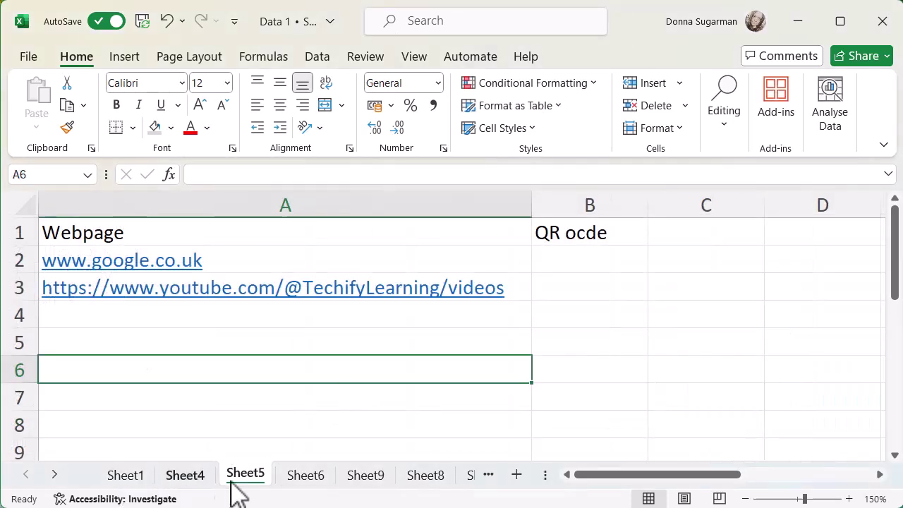
{"action": "right_click", "coordinate": [362, 484]}
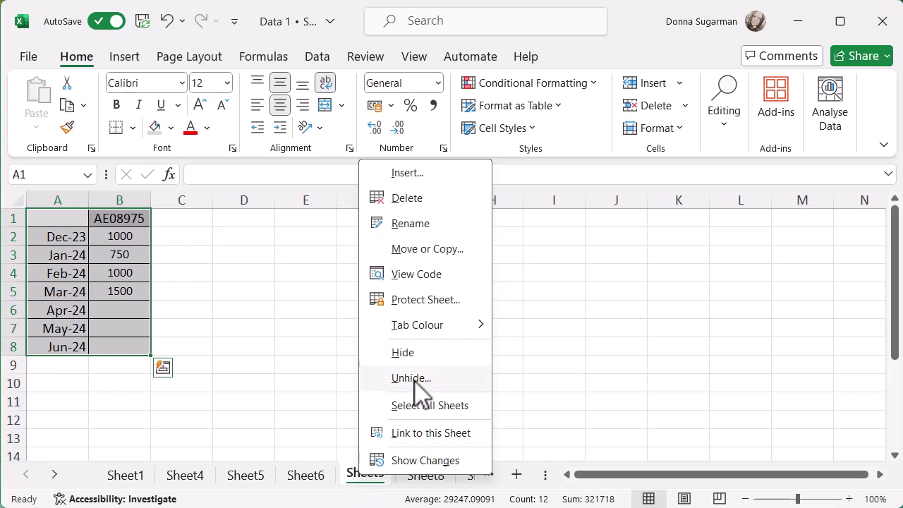
{"action": "left_click", "coordinate": [415, 379]}
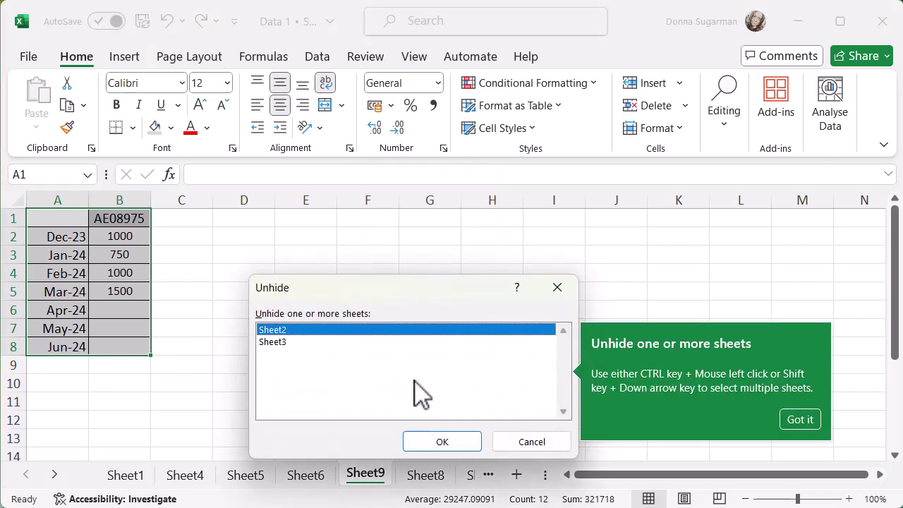
{"action": "left_click", "coordinate": [286, 342], "text": "ctrl"}
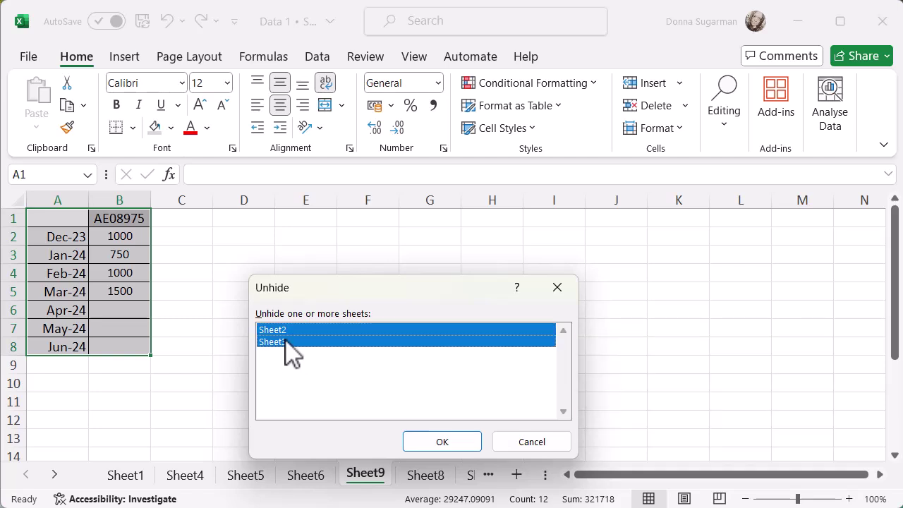
{"action": "left_click", "coordinate": [286, 342]}
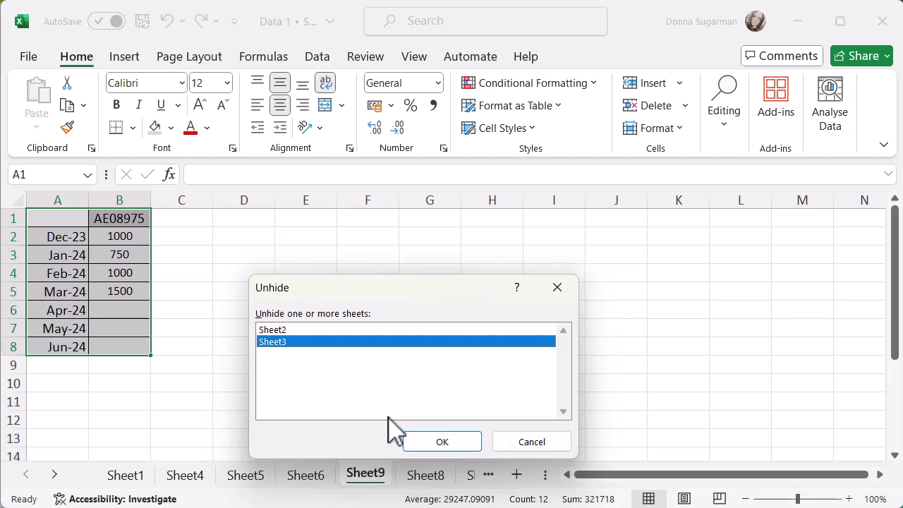
{"action": "left_click", "coordinate": [445, 442]}
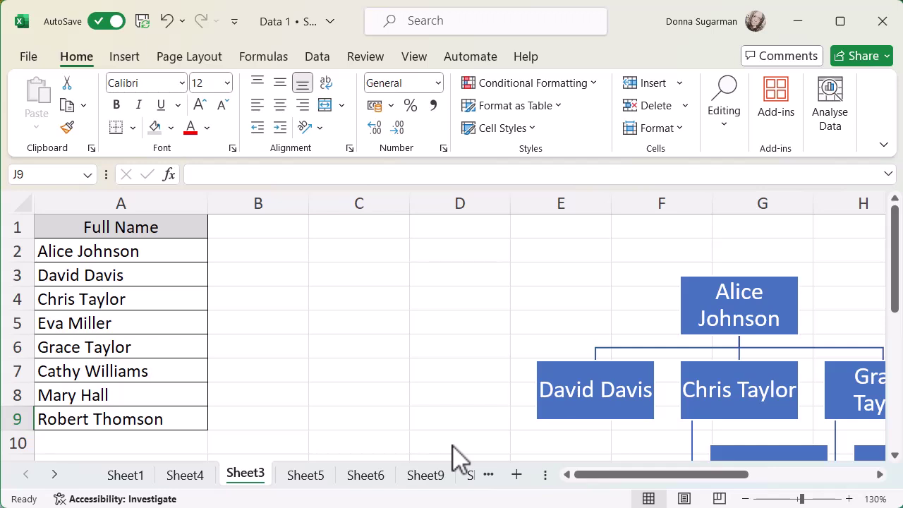
- Open the Home tab's Format menu to reach the Hide & Unhide options
{"action": "left_click", "coordinate": [681, 128]}
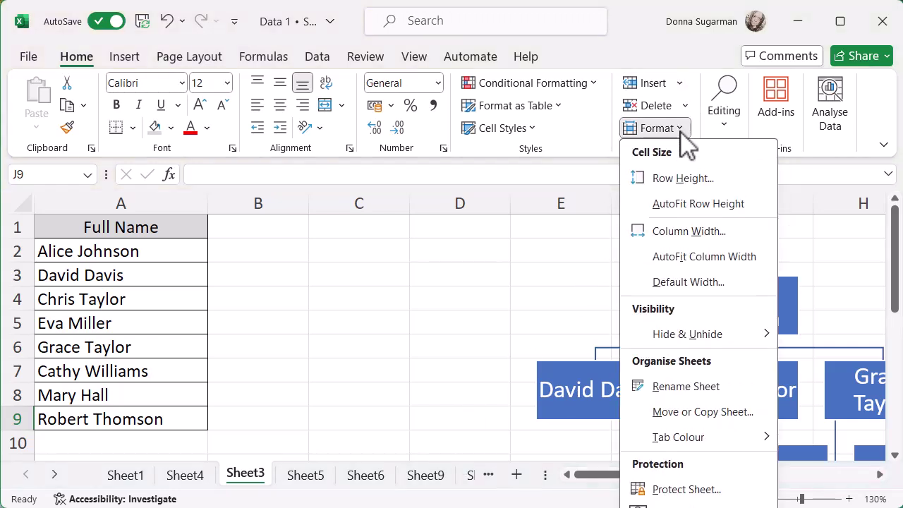